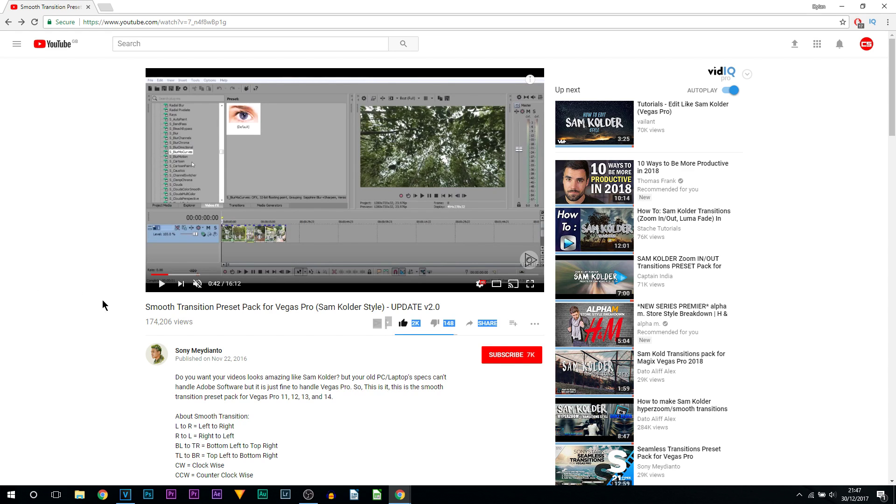
# Step: Scroll through the Smooth Transition preset pack's video description on YouTube
pyautogui.click(125, 299)
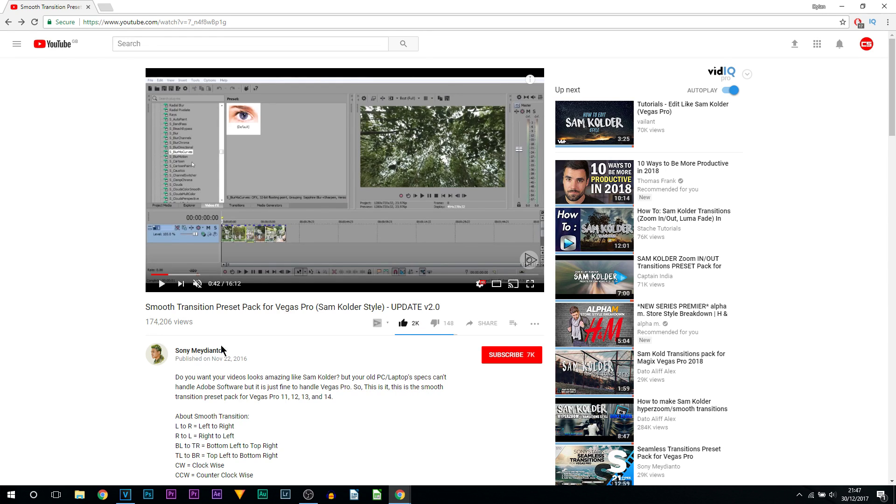
pyautogui.scroll(-1, 206, 336)
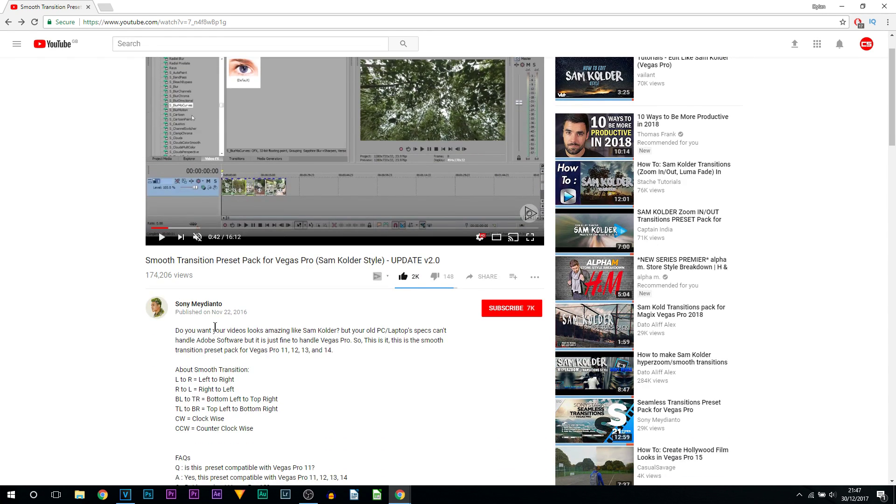
pyautogui.scroll(1, 187, 319)
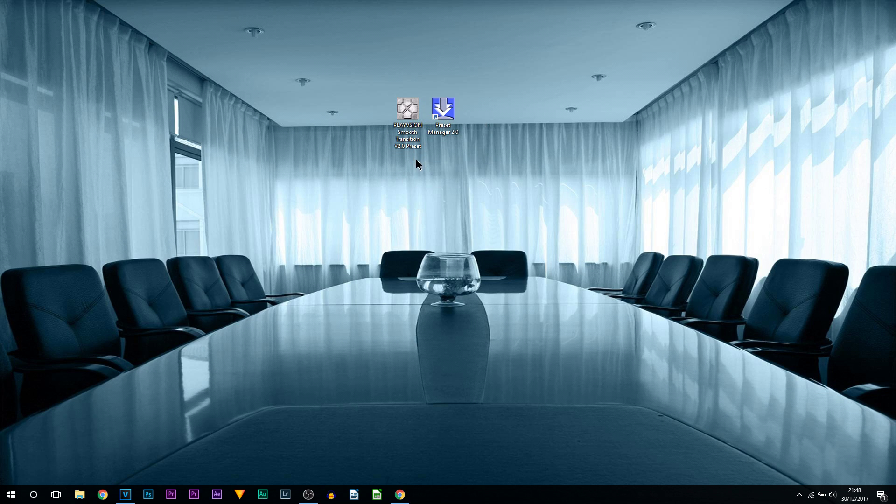
# Step: Launch Preset Manager 2.0 and load the PLAYVSION Smooth Transition V2.0 Preset package from the Desktop
pyautogui.click(451, 134)
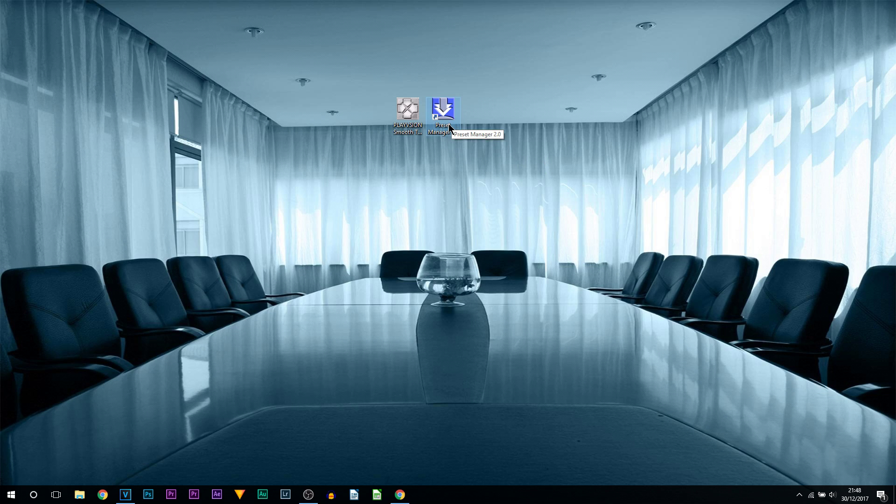
pyautogui.doubleClick(449, 124)
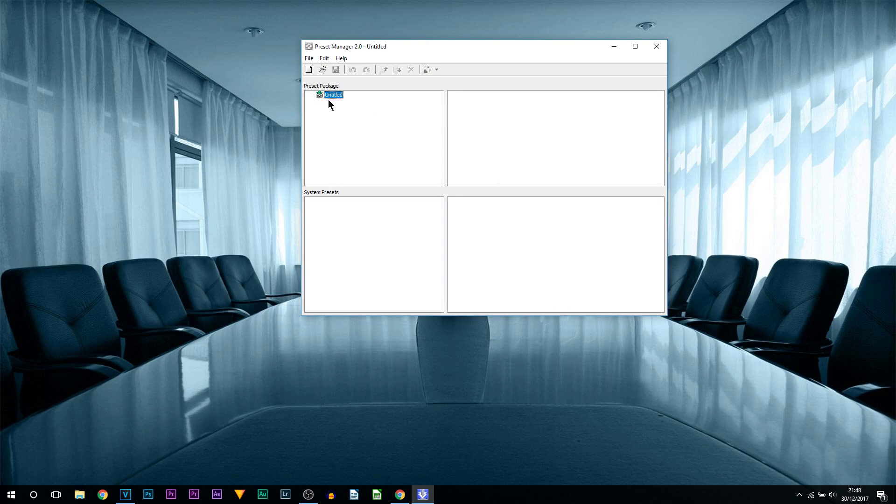
pyautogui.click(319, 69)
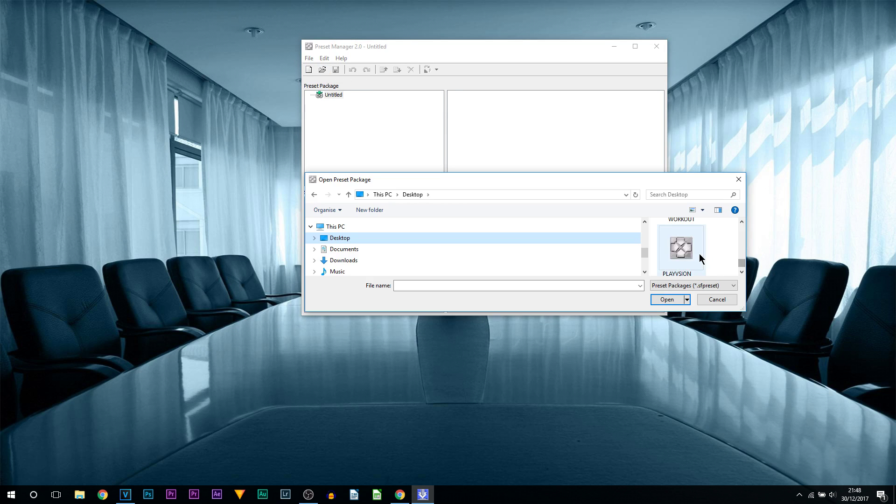
pyautogui.click(695, 253)
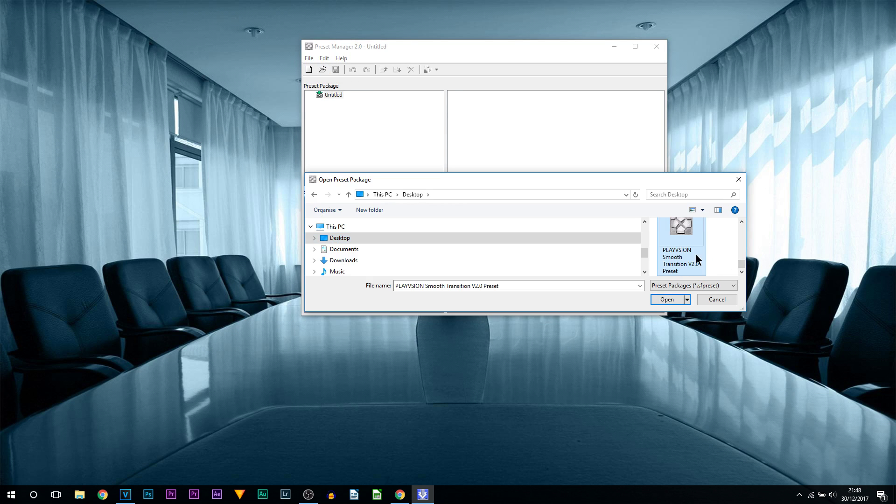
pyautogui.click(670, 301)
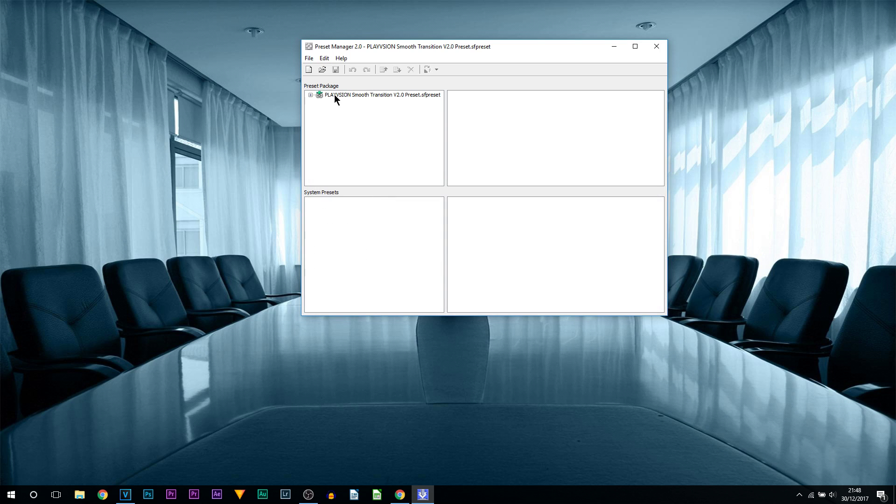
# Step: Select all 16 transition presets in the package's FX Chains folder
pyautogui.click(343, 95)
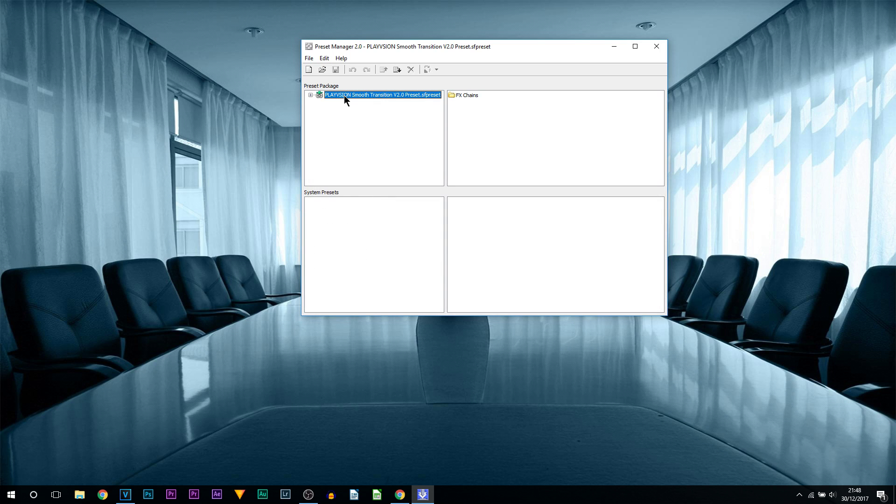
pyautogui.doubleClick(473, 98)
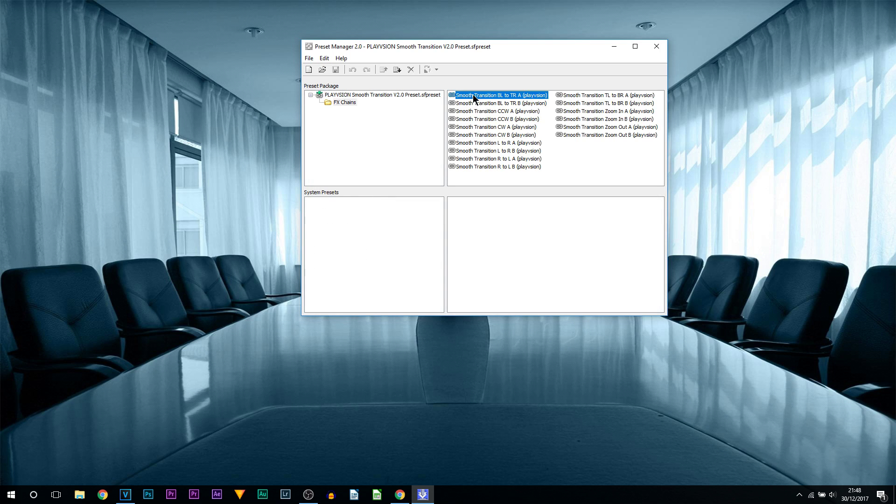
pyautogui.click(492, 103)
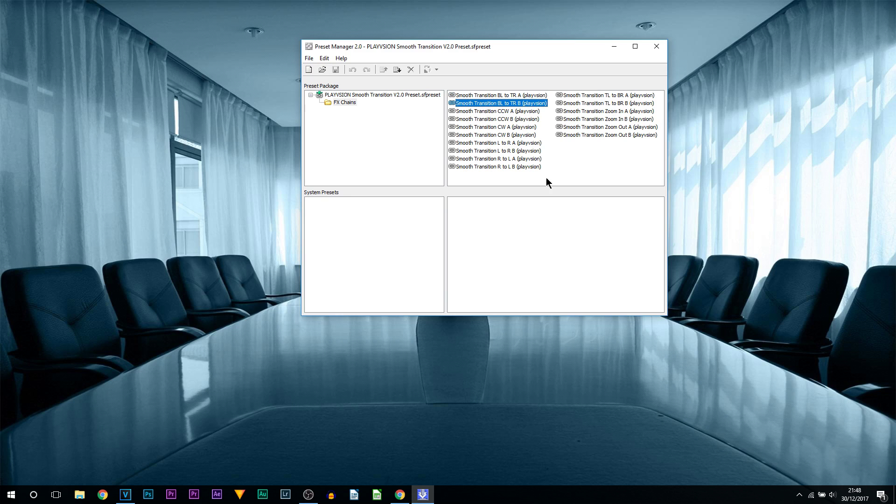
pyautogui.click(539, 119)
pyautogui.hotkey('ctrl', 'a')
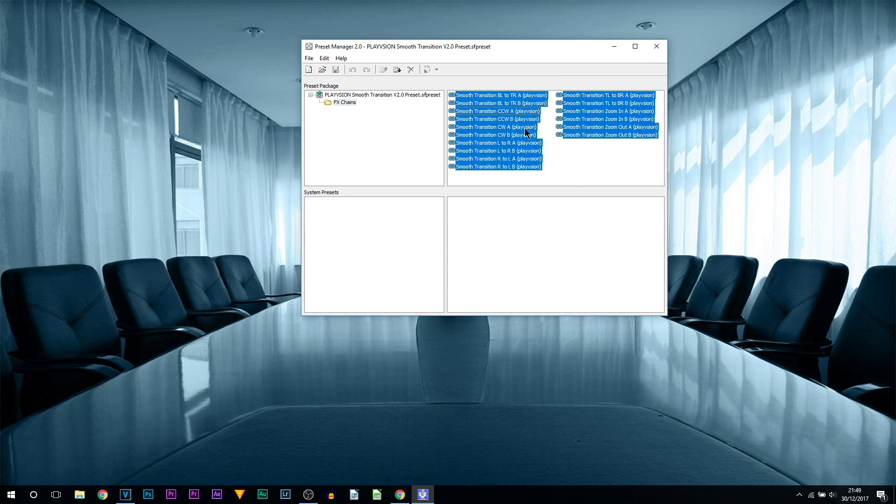
# Step: Copy the selected presets to the system FX Chains and close Preset Manager
pyautogui.click(396, 74)
pyautogui.click(342, 201)
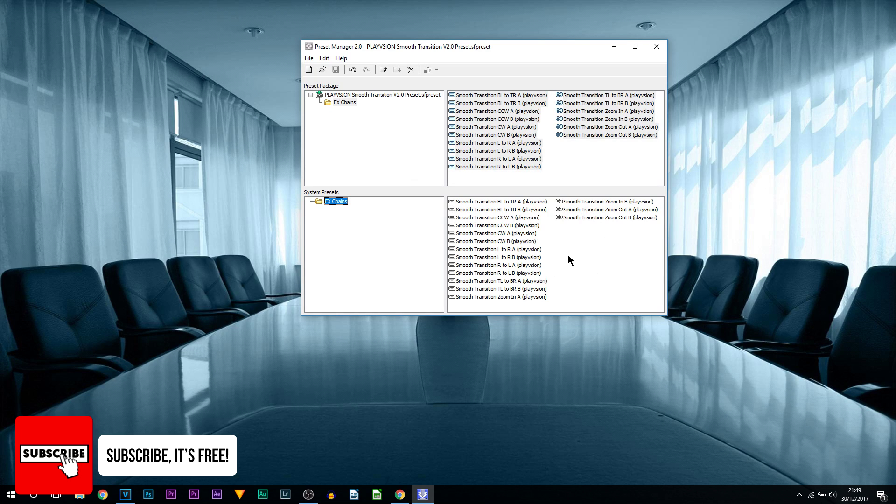
pyautogui.click(657, 51)
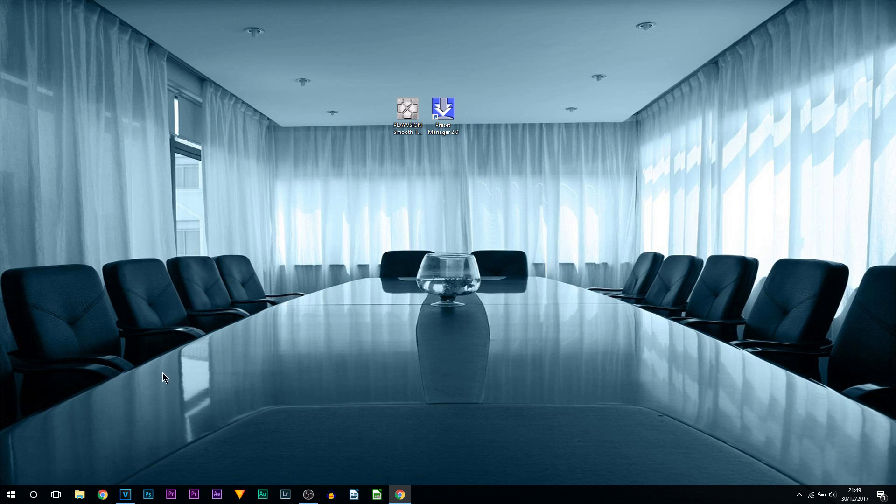
# Step: Add the Smooth Transition Zoom In A (playvsion) filter package to the clip's effects
pyautogui.click(125, 495)
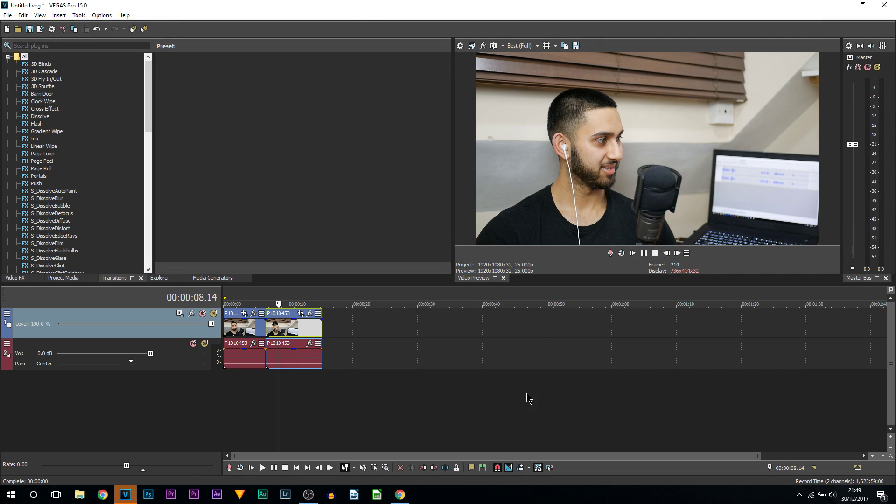
pyautogui.click(309, 318)
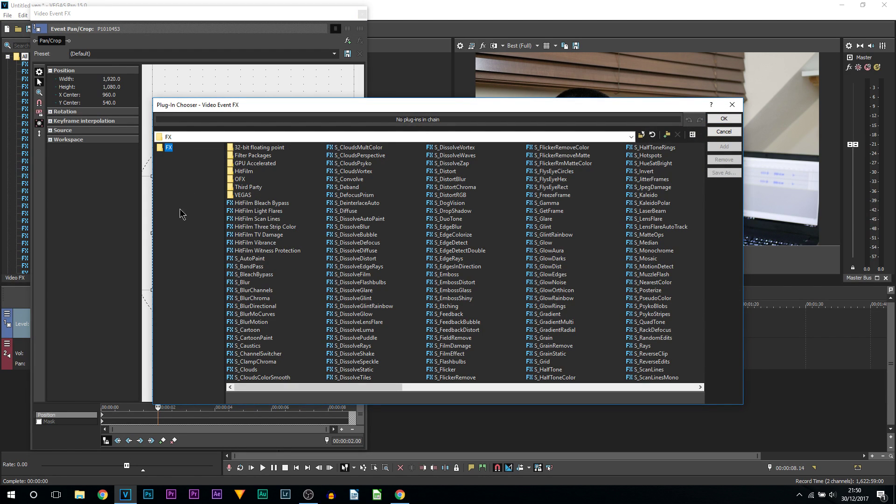
pyautogui.doubleClick(266, 157)
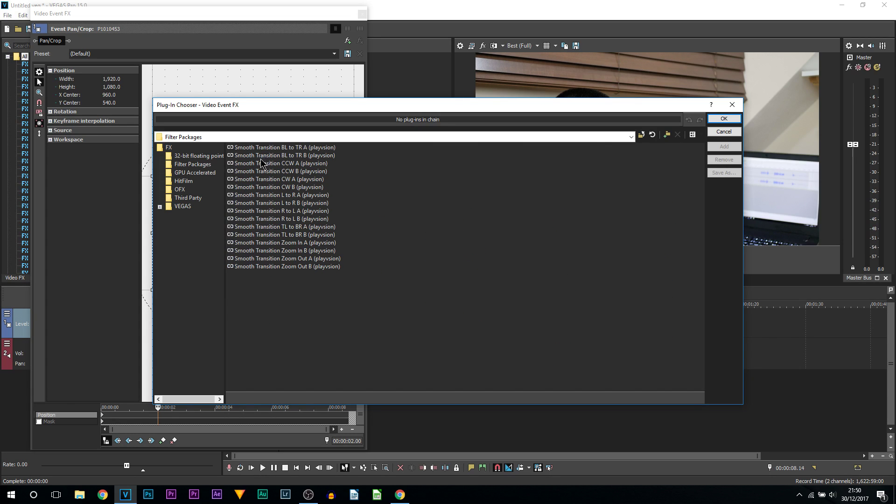
pyautogui.moveTo(296, 285); pyautogui.dragTo(320, 143)
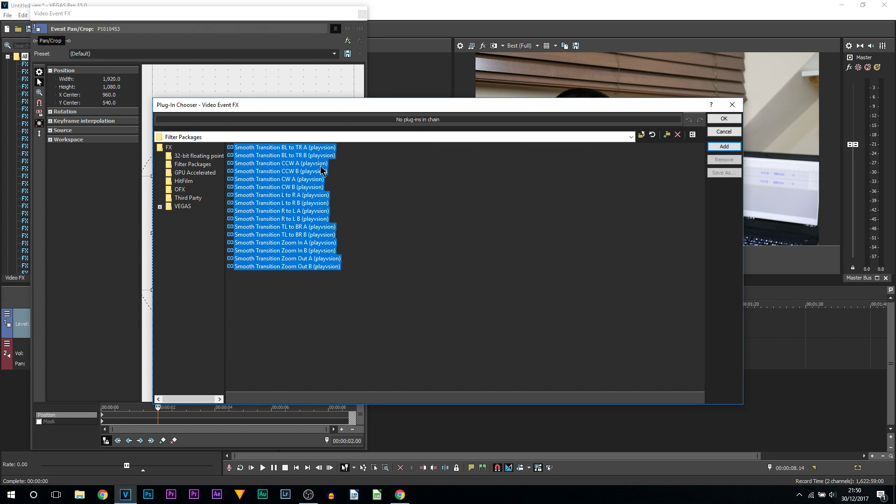
pyautogui.click(326, 172)
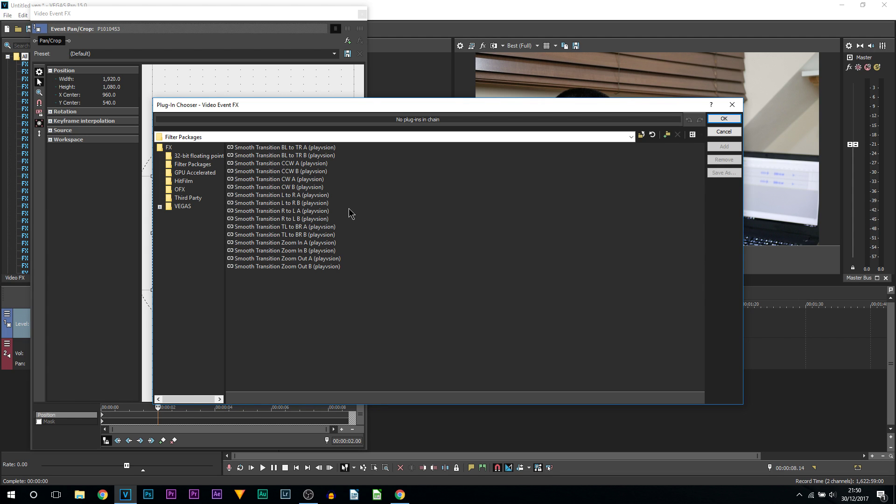
pyautogui.doubleClick(300, 243)
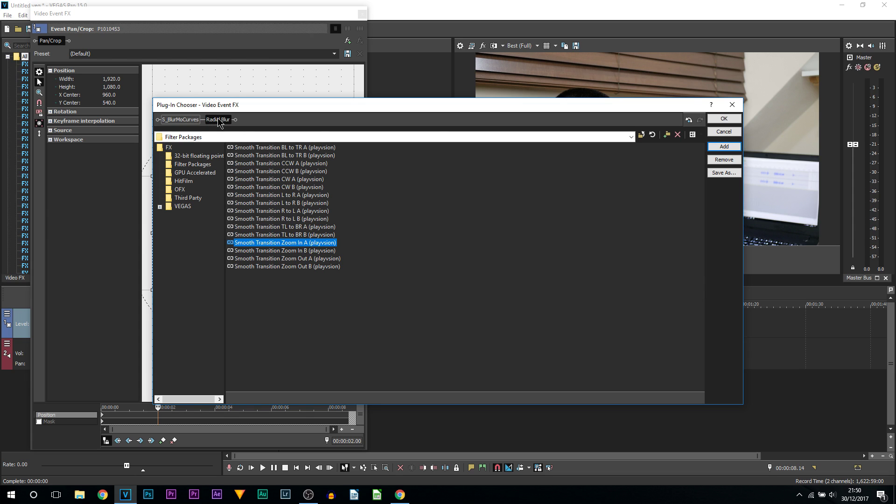
pyautogui.click(729, 120)
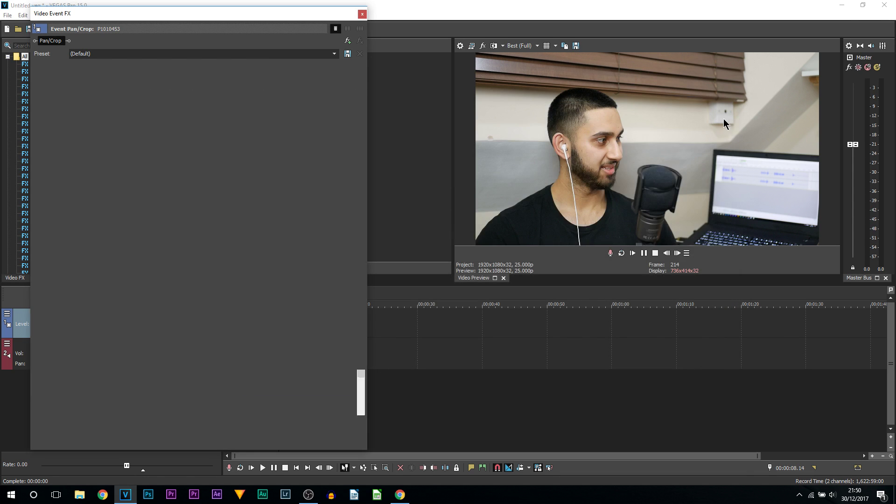
# Step: Close Video Event FX, cue the playhead before the transition, and set preview quality to Preview (Auto)
pyautogui.click(363, 14)
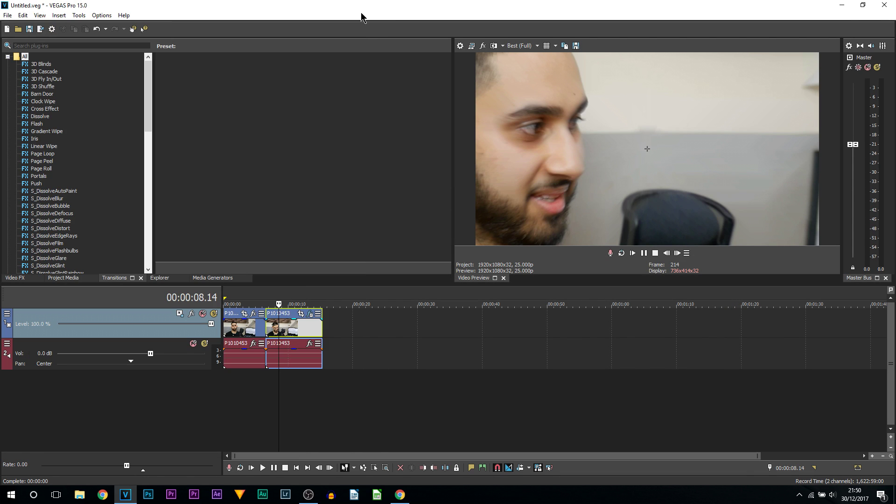
pyautogui.click(267, 389)
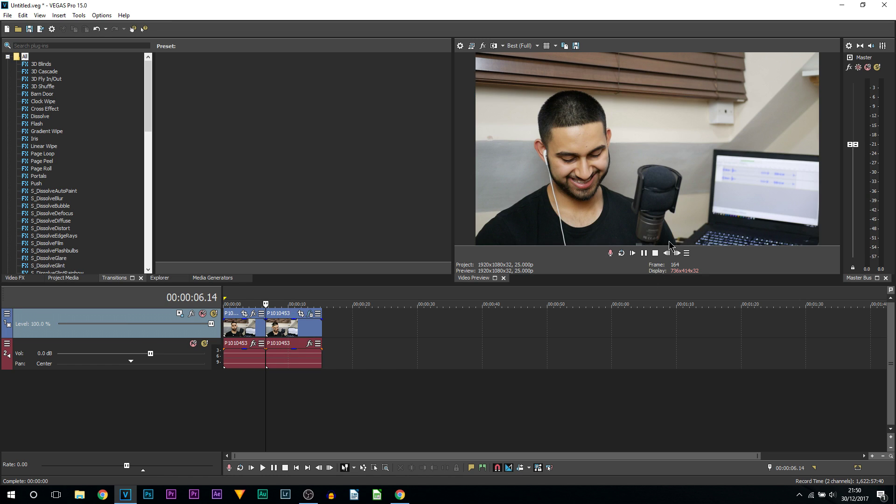
pyautogui.click(522, 45)
pyautogui.moveTo(532, 65)
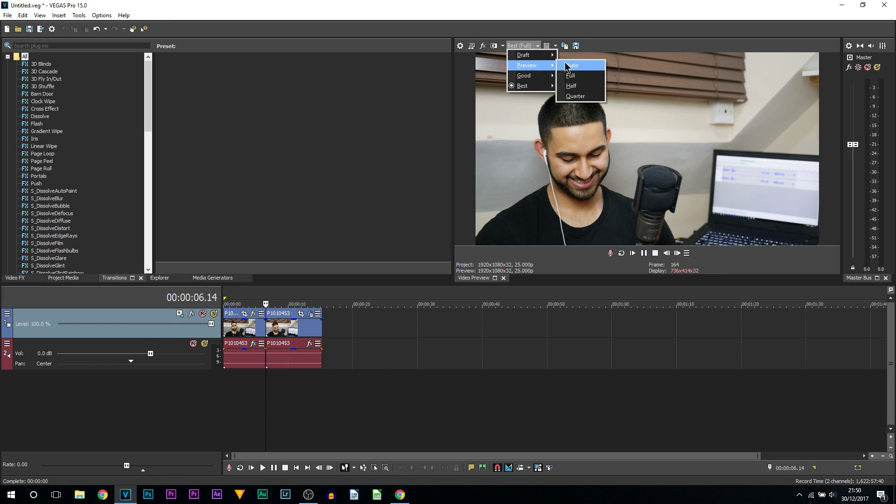
pyautogui.click(567, 66)
# Step: Play back the zoom transition twice to review it, then stop
pyautogui.click(645, 254)
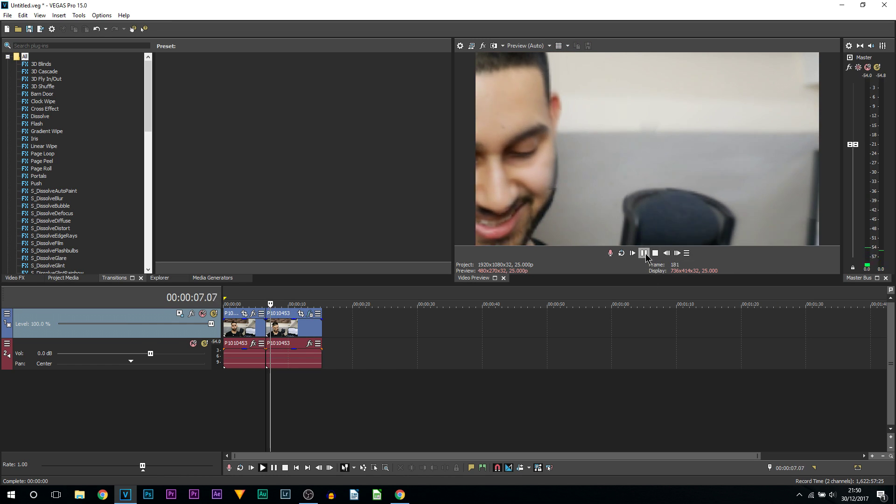
pyautogui.click(645, 253)
pyautogui.click(267, 386)
pyautogui.click(644, 253)
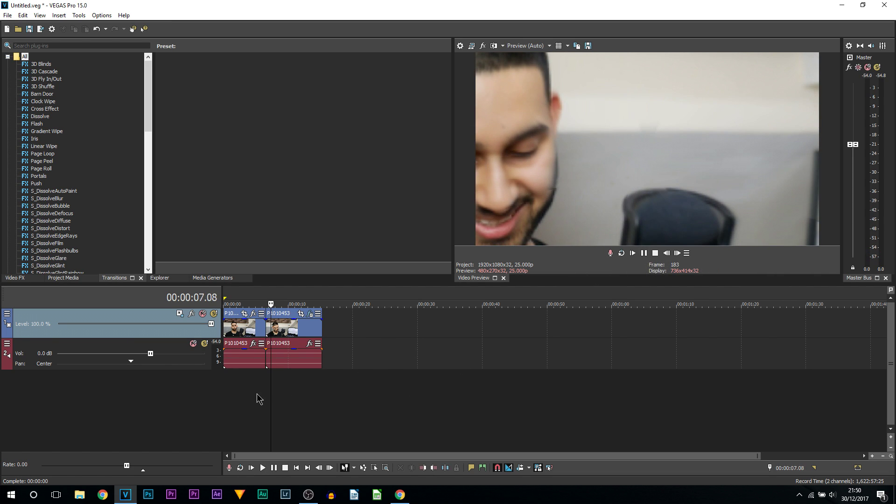
pyautogui.press('space')
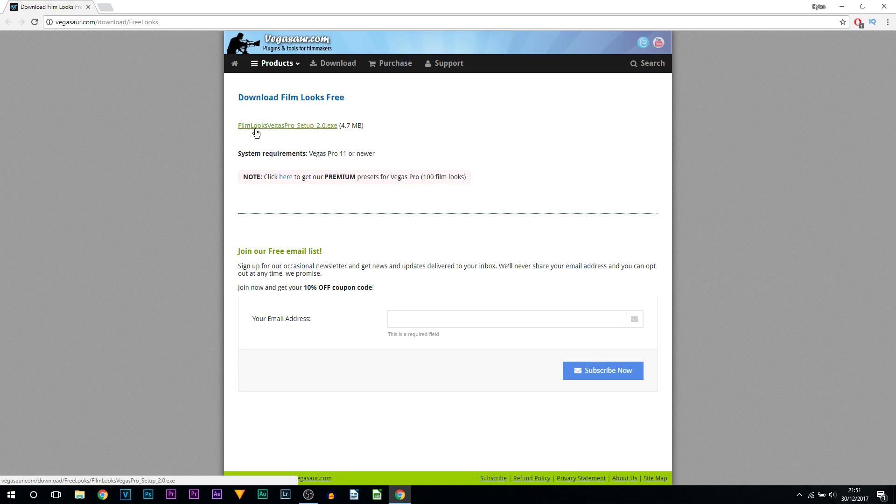
# Step: Download FilmLooksVegasPro_Setup_2.0.exe into Downloads and launch the installer
pyautogui.click(285, 125)
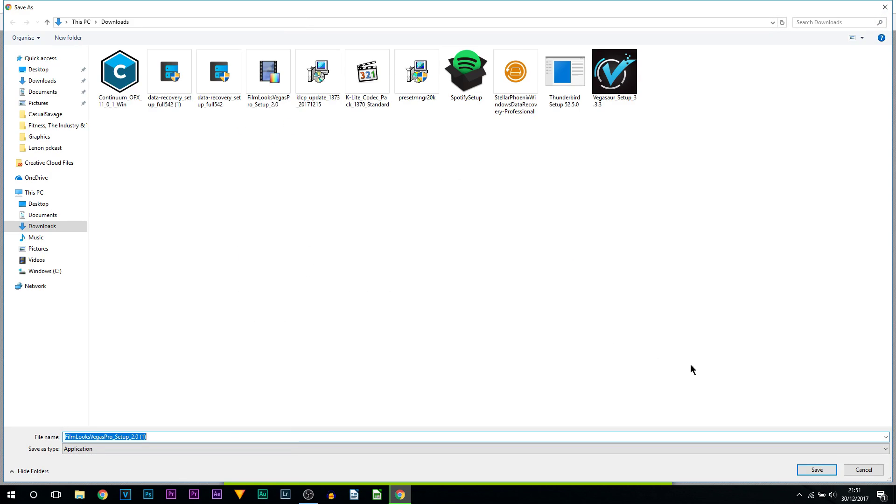
pyautogui.click(812, 470)
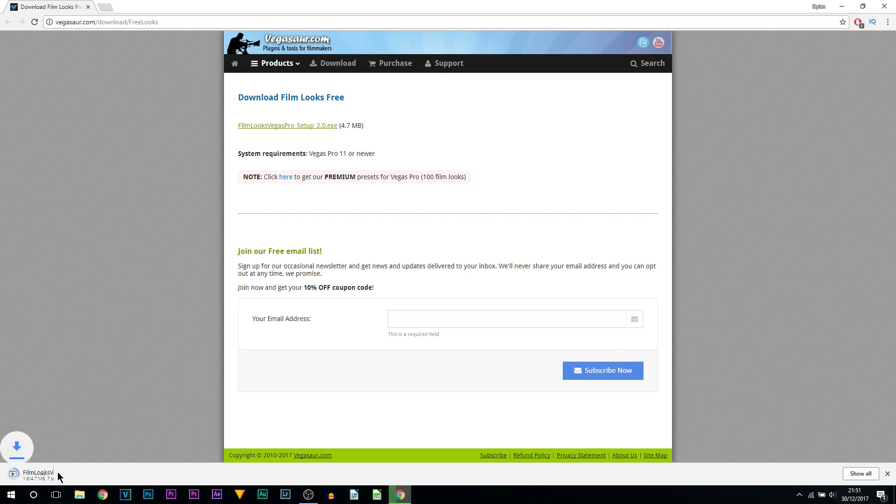
pyautogui.click(56, 475)
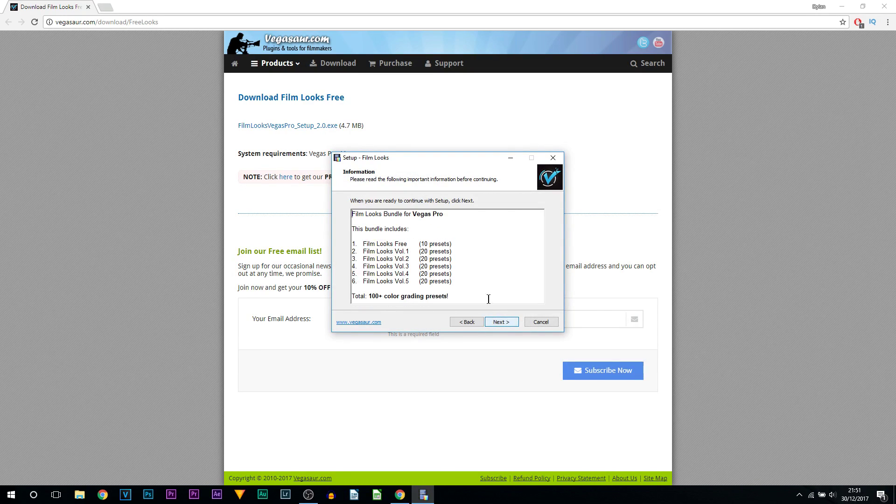
# Step: Install the full Film Looks bundle, Free Film Looks through Vol.5, with all components
pyautogui.click(504, 322)
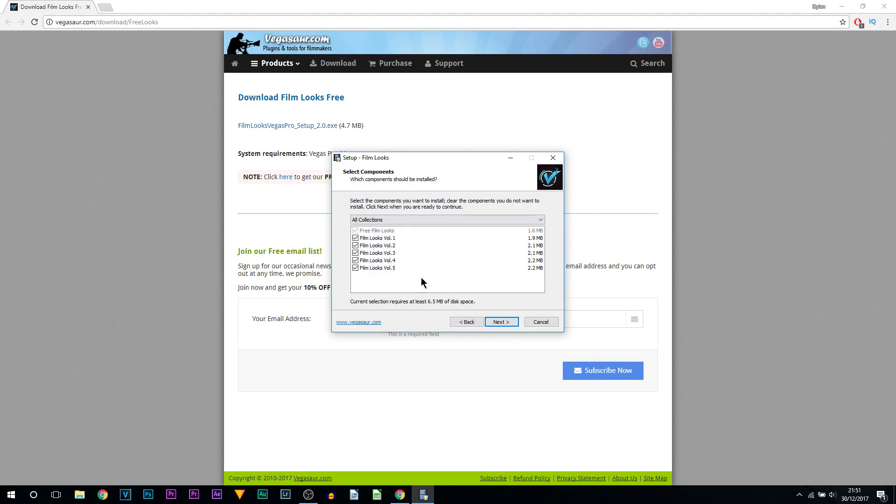
pyautogui.click(490, 322)
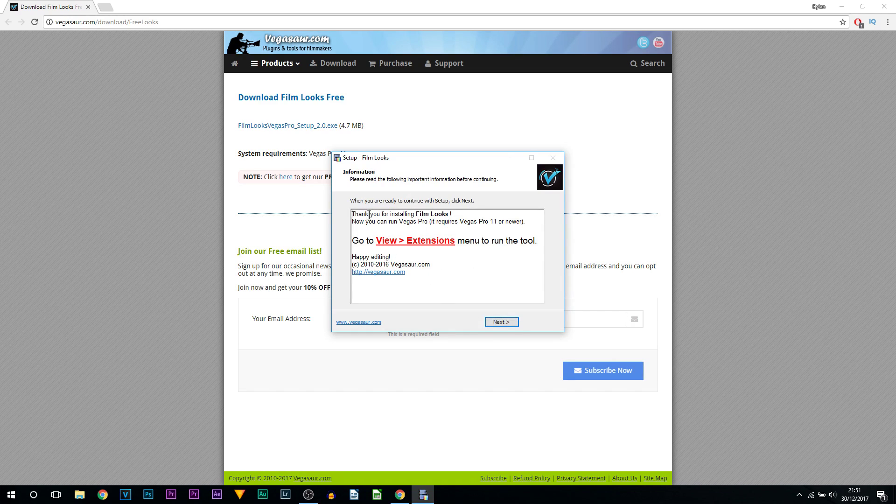
pyautogui.moveTo(356, 242); pyautogui.dragTo(482, 244)
pyautogui.click(485, 245)
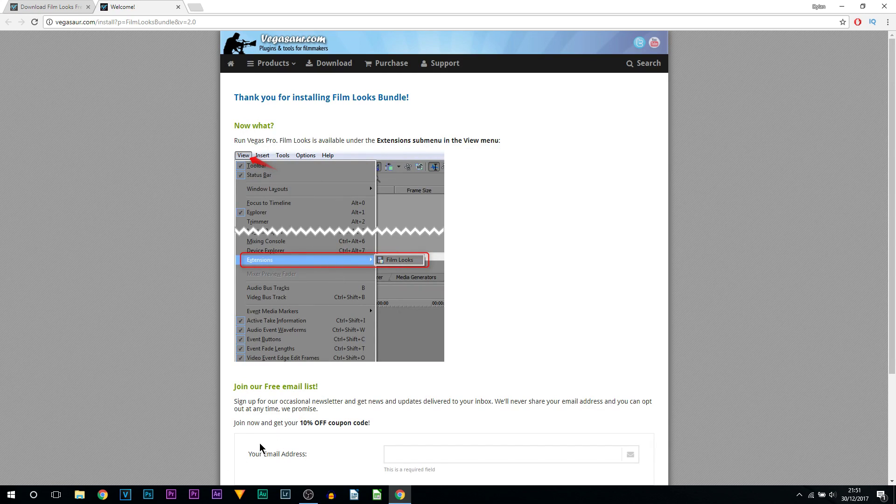
# Step: Open the Film Looks extension from View > Extensions in VEGAS Pro
pyautogui.click(125, 495)
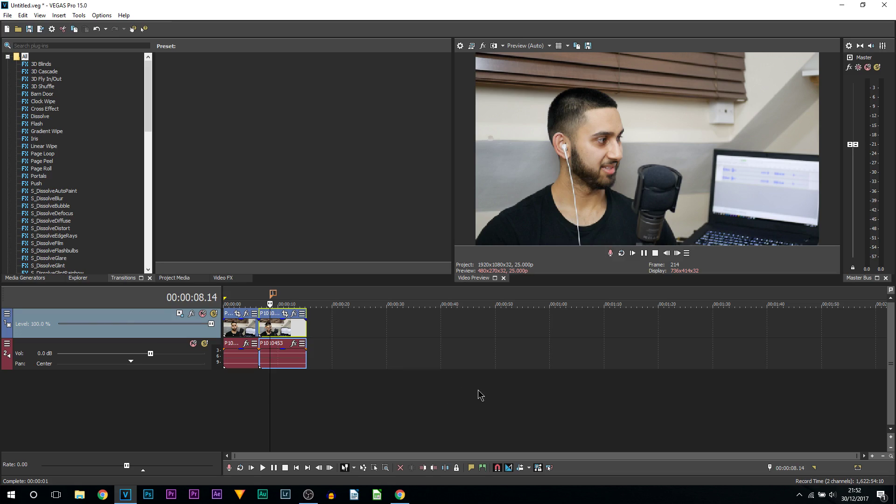
pyautogui.click(39, 17)
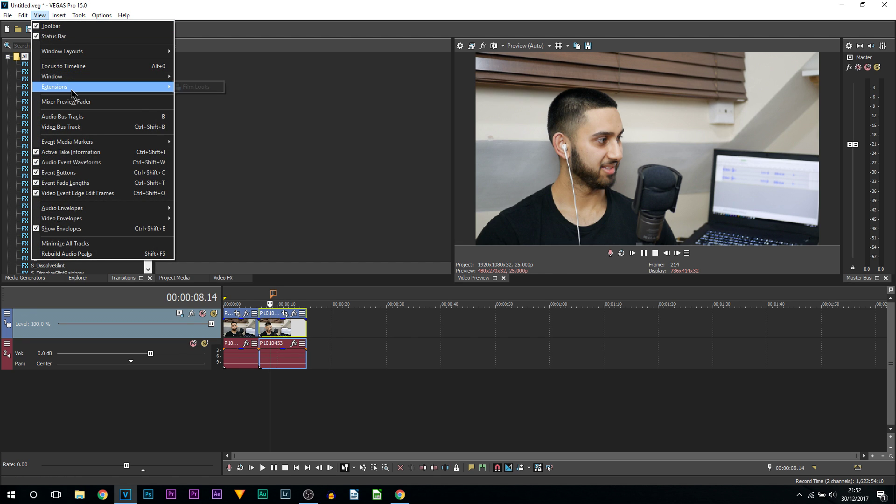
pyautogui.moveTo(142, 88)
pyautogui.click(194, 88)
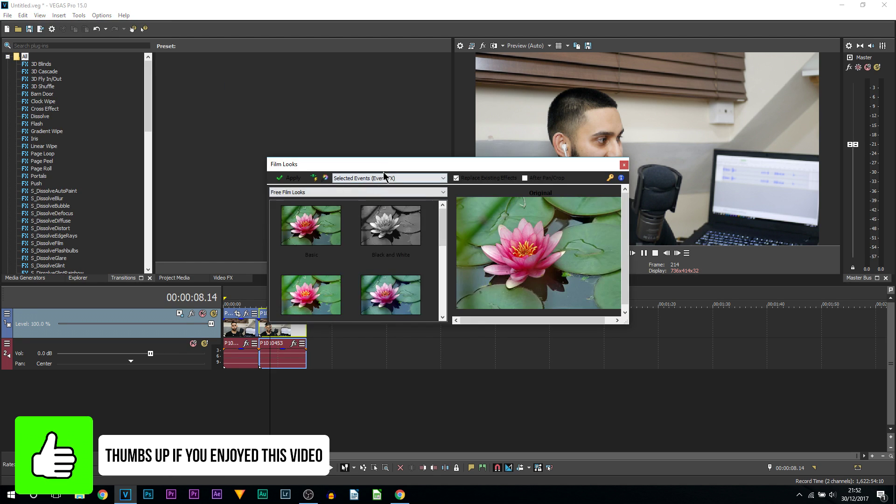
# Step: Apply the Deep Blue look from Free Film Looks to the clip
pyautogui.moveTo(382, 163); pyautogui.dragTo(248, 54)
pyautogui.scroll(-2, 259, 168)
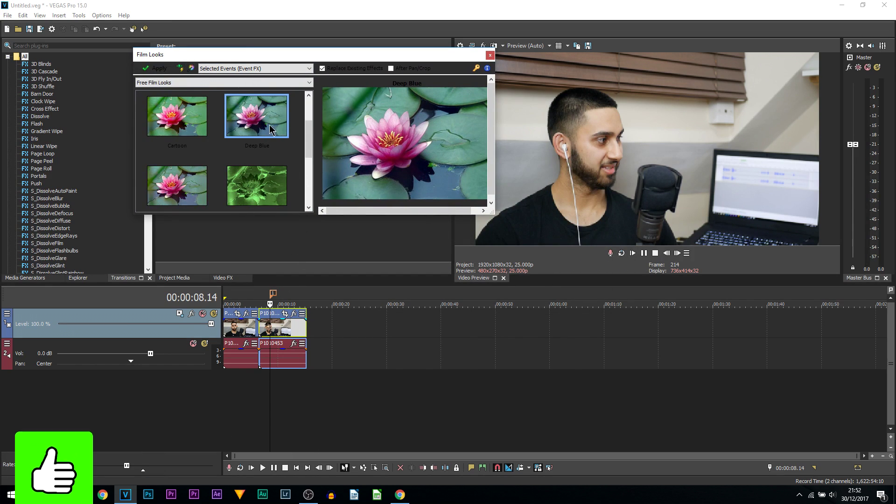
pyautogui.click(149, 70)
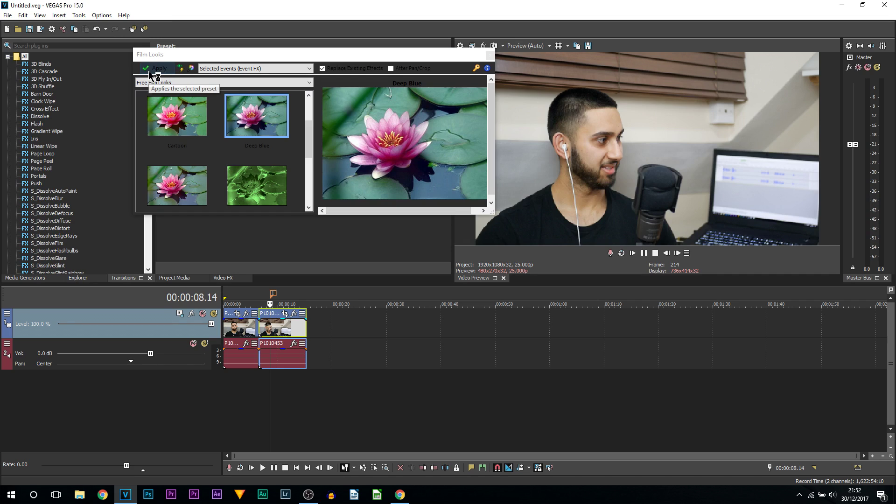